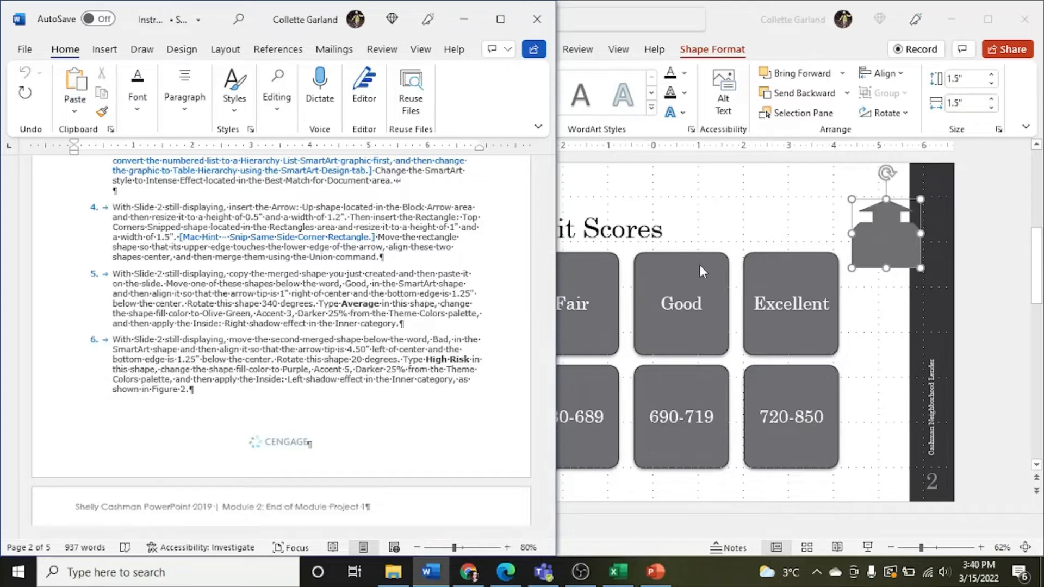
- Paste a copy of the merged arrow shape on slide 2 and move it below the word Good in the SmartArt
{"action": "left_click", "coordinate": [900, 231]}
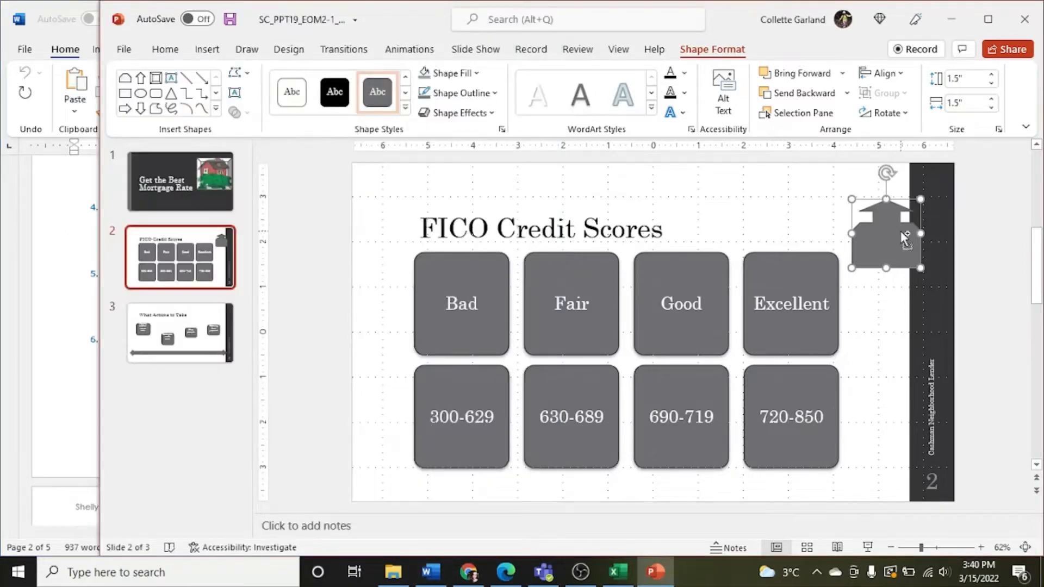
{"action": "key", "text": "ctrl+v"}
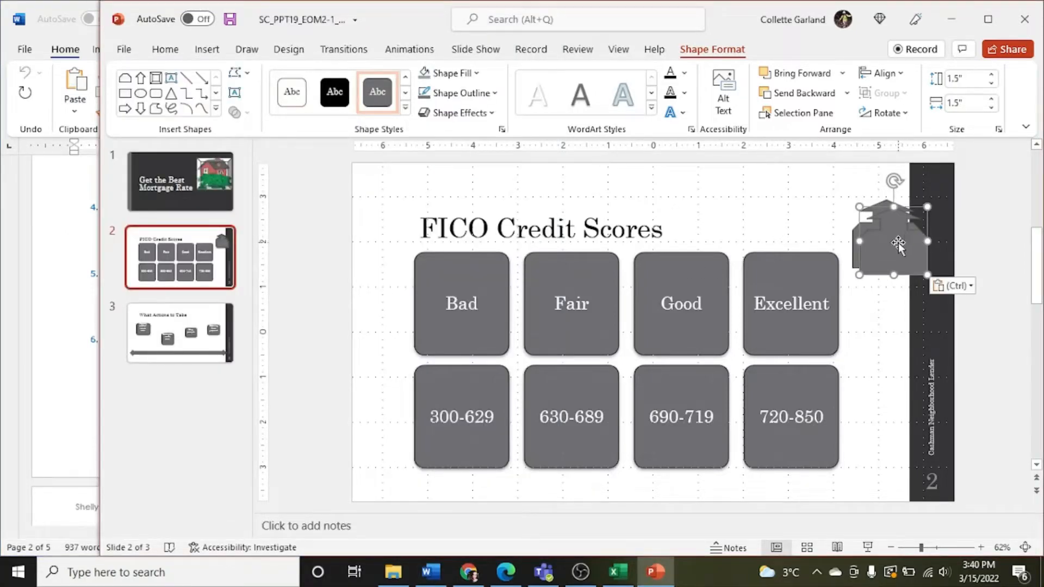
{"action": "left_click_drag", "start_coordinate": [900, 245], "coordinate": [685, 349]}
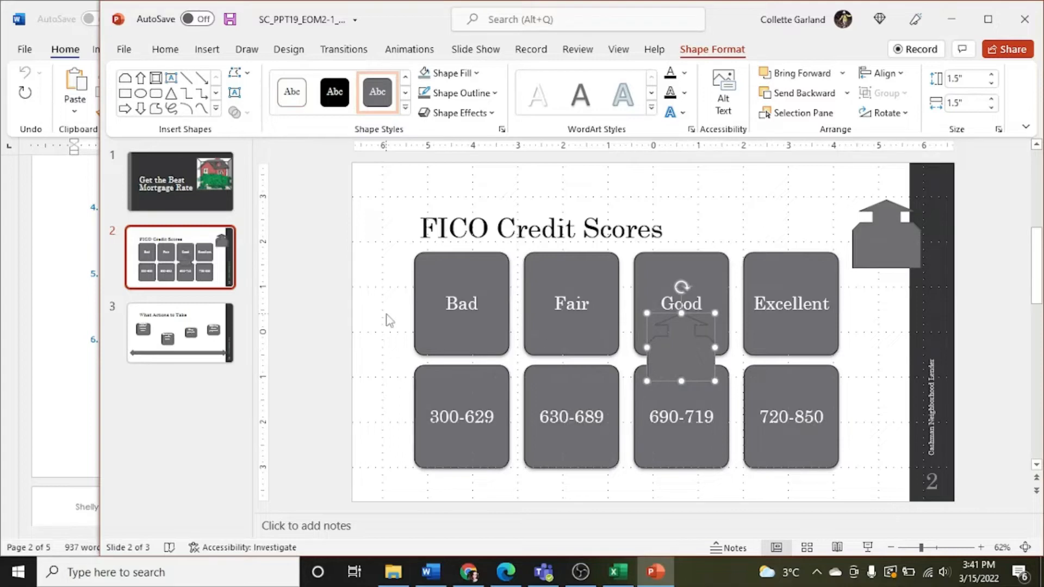
- Align the pasted shape so its arrow tip is 1" right of center and its bottom edge is 1.25" below center
{"action": "left_click", "coordinate": [53, 328]}
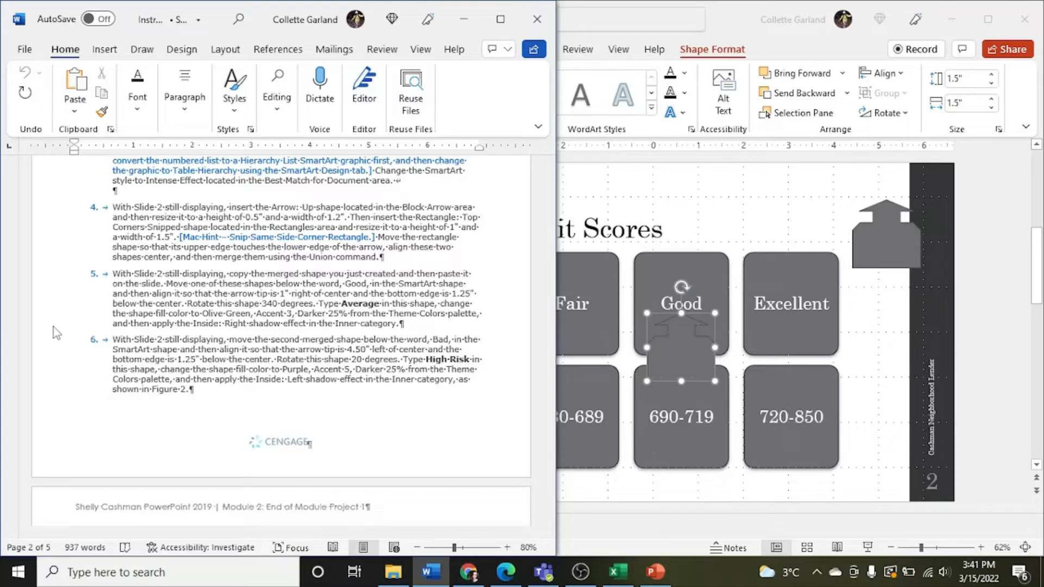
{"action": "left_click", "coordinate": [666, 337]}
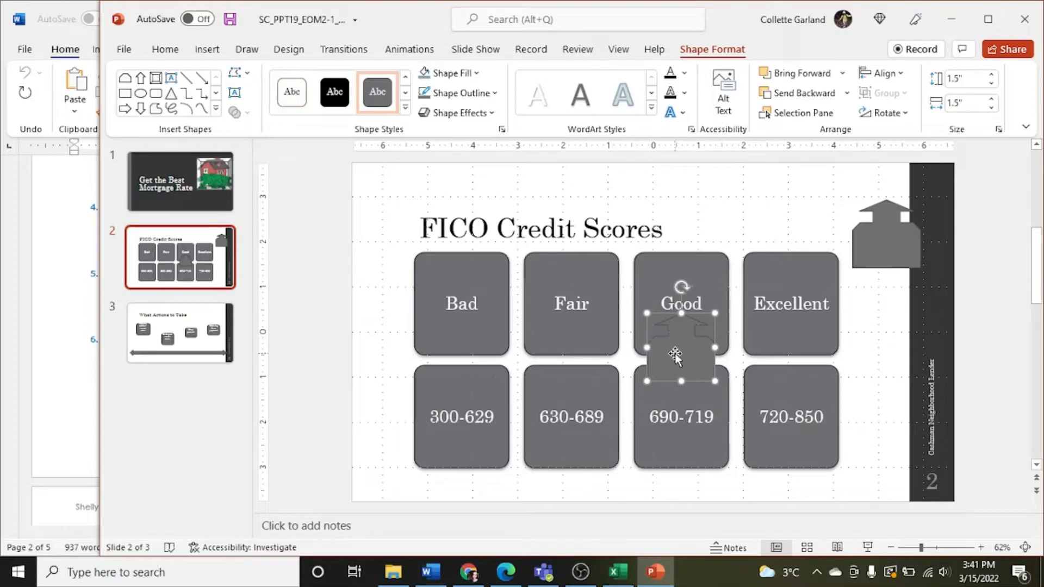
{"action": "mouse_move", "coordinate": [674, 353]}
{"action": "left_mouse_down"}
{"action": "mouse_move", "coordinate": [675, 383]}
{"action": "mouse_move", "coordinate": [674, 363]}
{"action": "mouse_move", "coordinate": [692, 360]}
{"action": "left_mouse_up"}
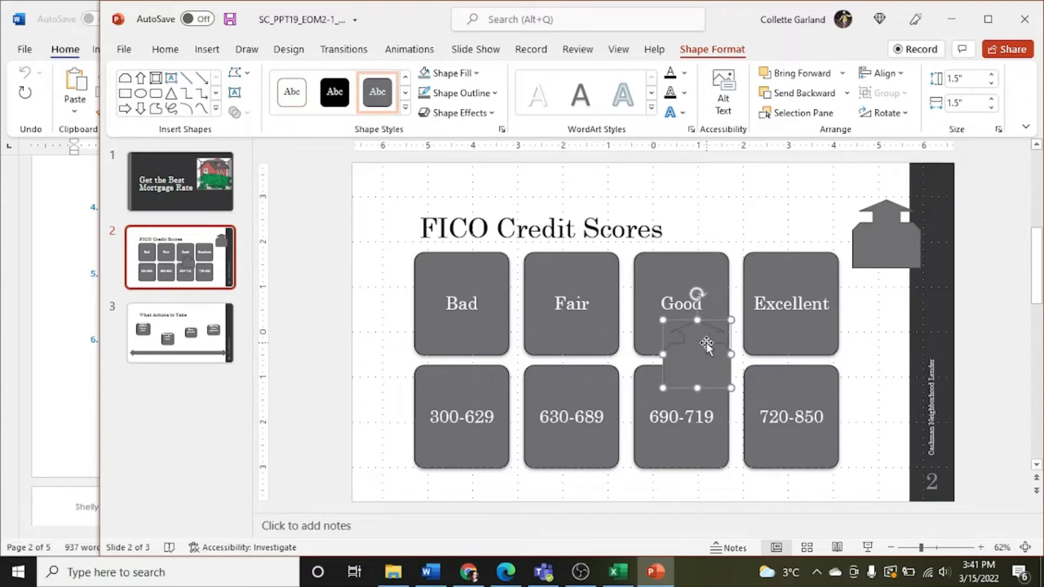
{"action": "left_click", "coordinate": [75, 354]}
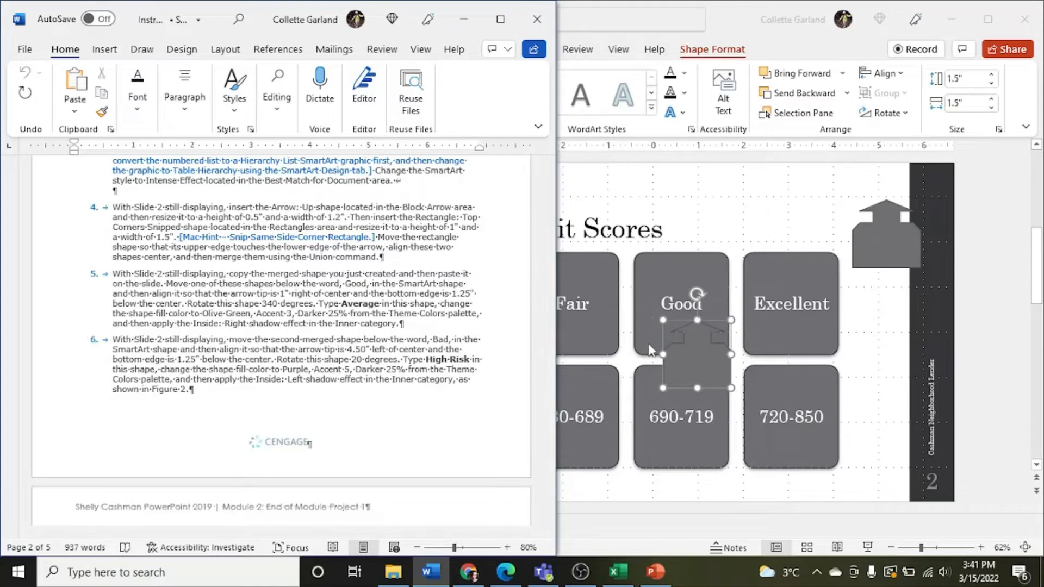
{"action": "left_click", "coordinate": [712, 364]}
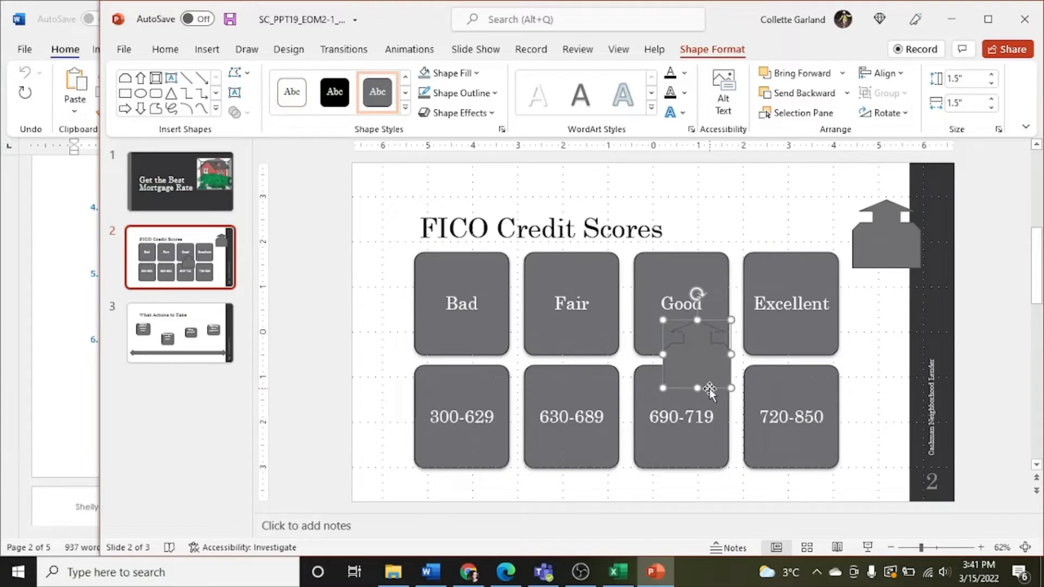
{"action": "left_click_drag", "start_coordinate": [710, 388], "coordinate": [709, 390]}
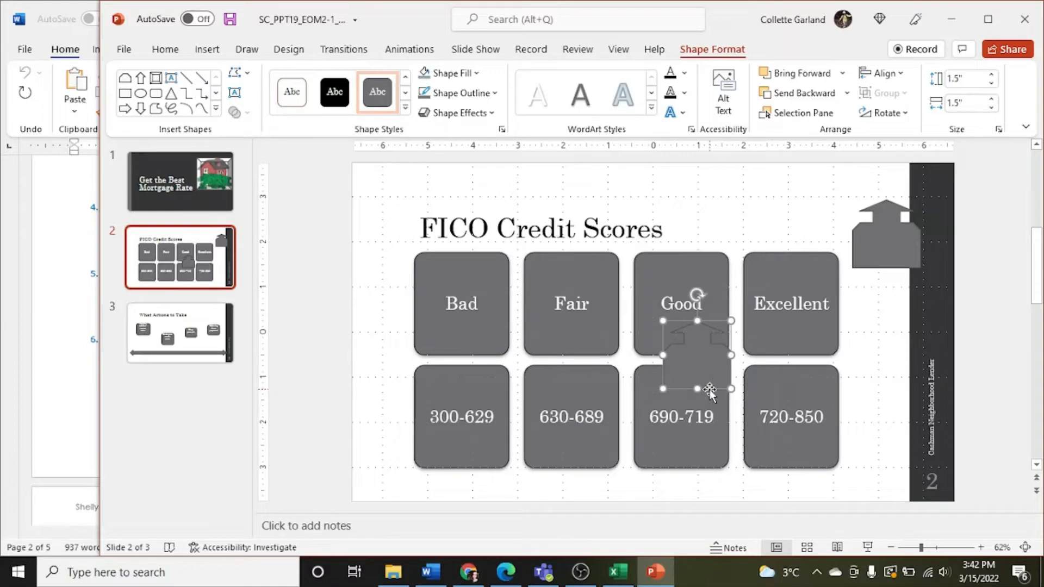
- Check Figure 2 and the instructions in the Word document, and rotate the pasted shape below Good to 340 degrees
{"action": "left_click", "coordinate": [74, 355]}
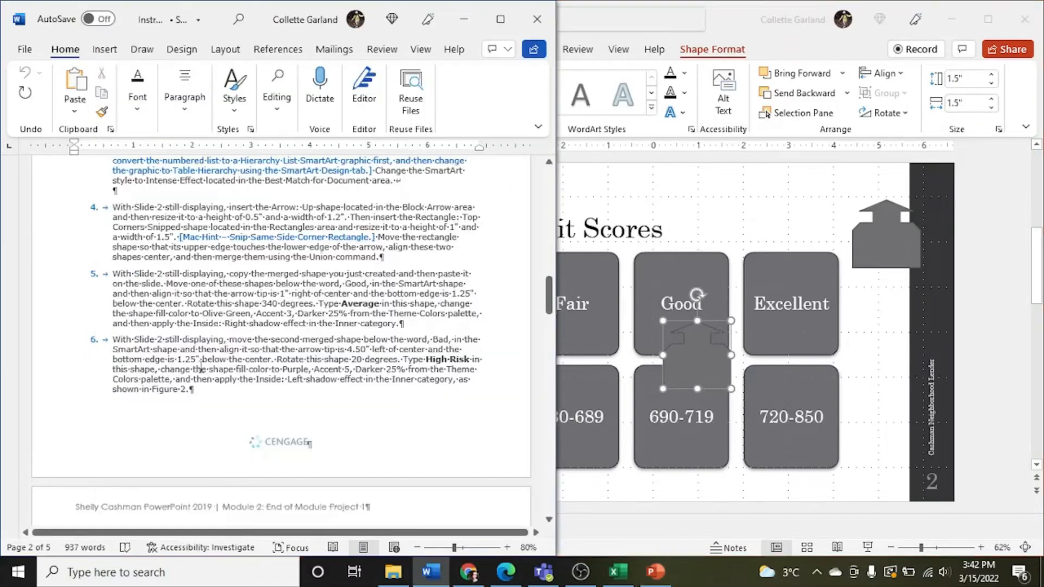
{"action": "scroll", "coordinate": [201, 369], "scroll_direction": "down", "scroll_amount": 8}
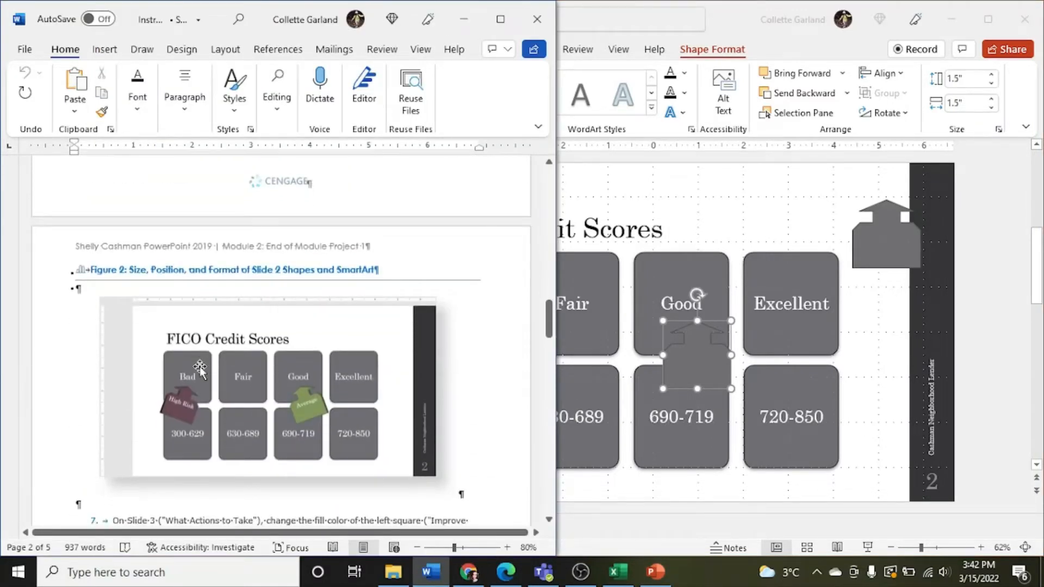
{"action": "scroll", "coordinate": [184, 324], "scroll_direction": "up", "scroll_amount": 2}
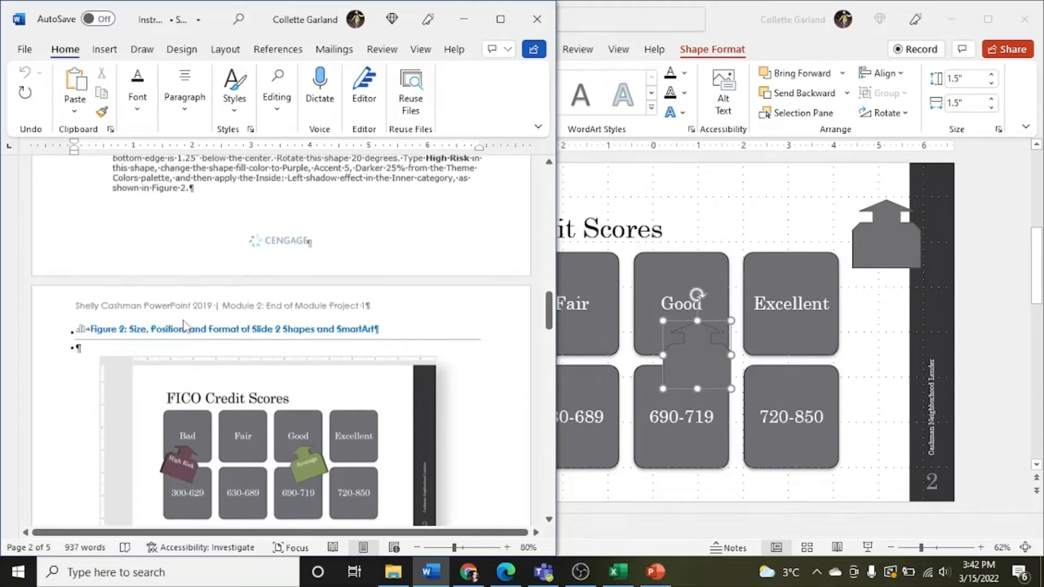
{"action": "scroll", "coordinate": [184, 325], "scroll_direction": "up", "scroll_amount": 8}
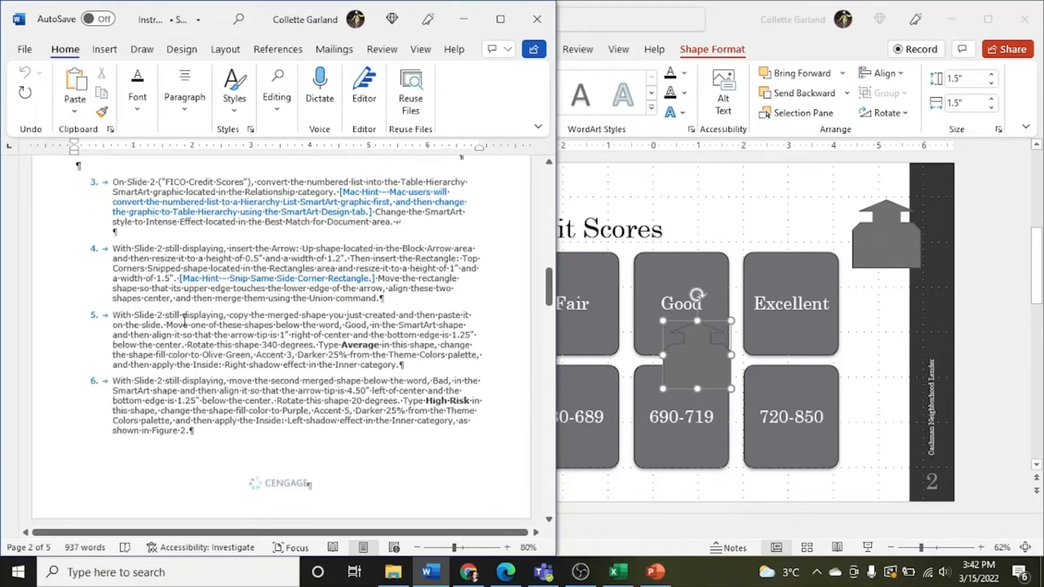
{"action": "scroll", "coordinate": [185, 321], "scroll_direction": "down", "scroll_amount": 1}
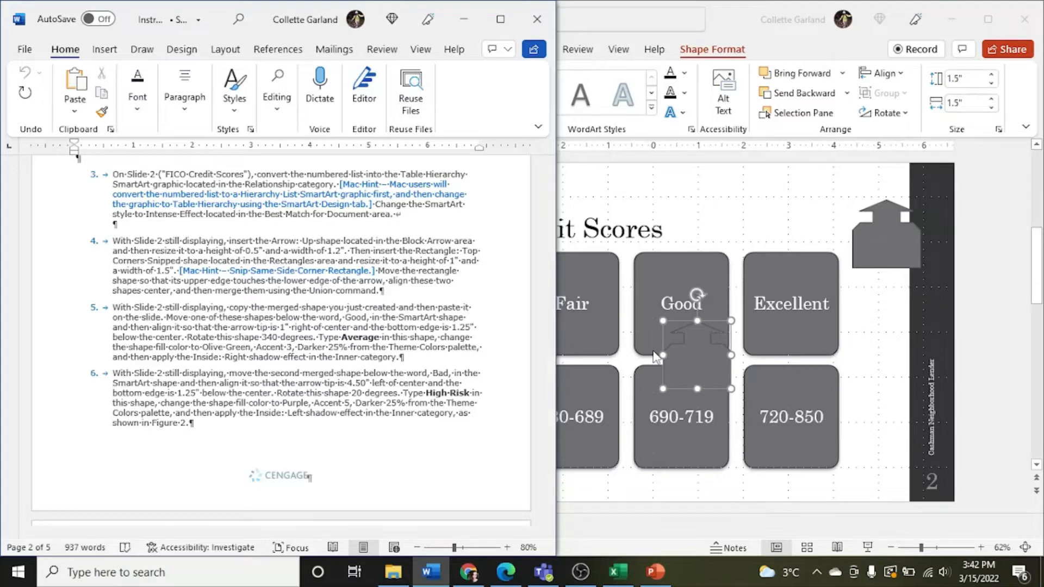
{"action": "left_click", "coordinate": [692, 355]}
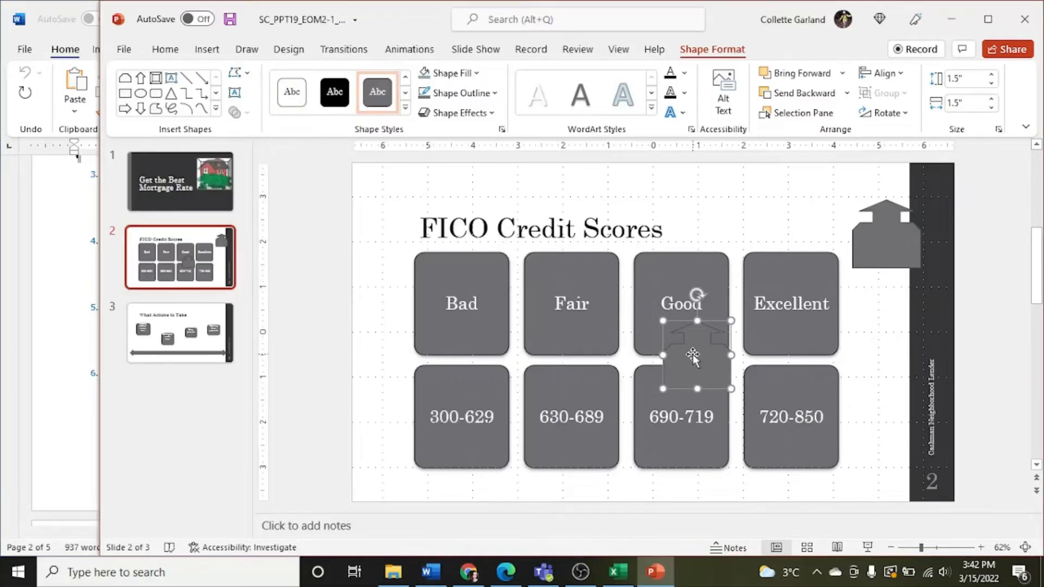
{"action": "left_click", "coordinate": [892, 115]}
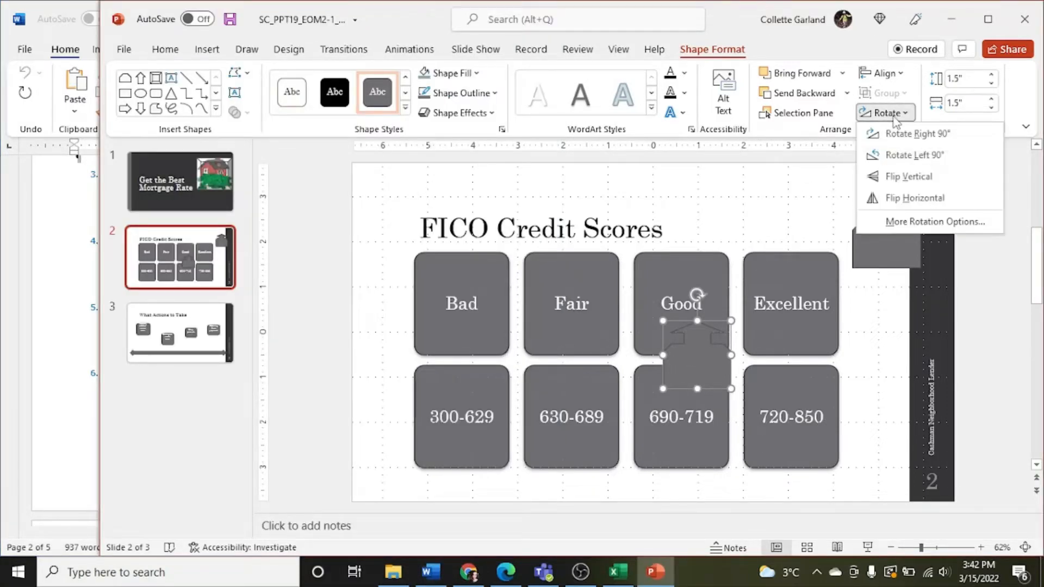
{"action": "left_click", "coordinate": [908, 222]}
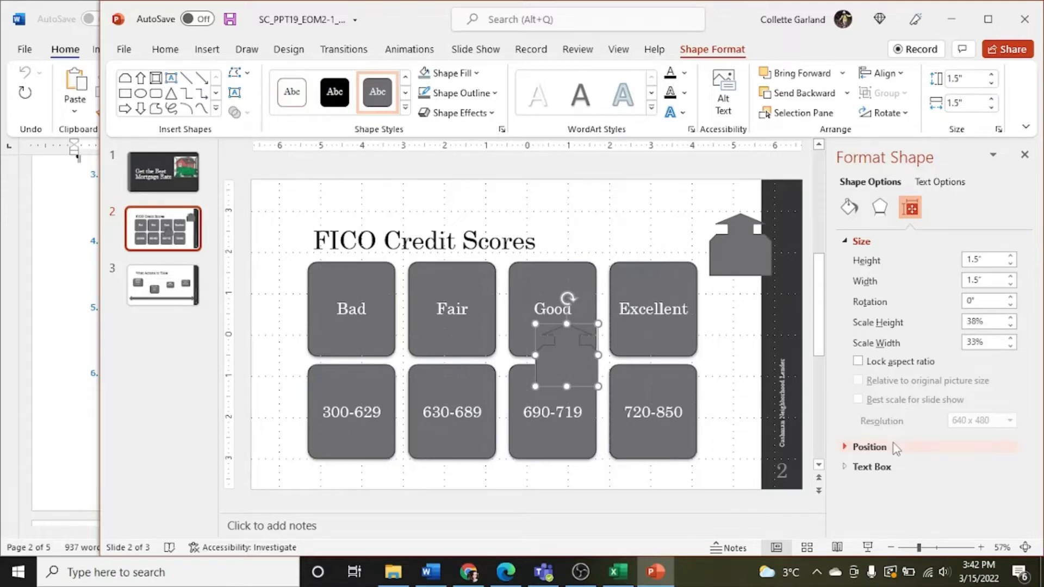
{"action": "key", "text": "F1"}
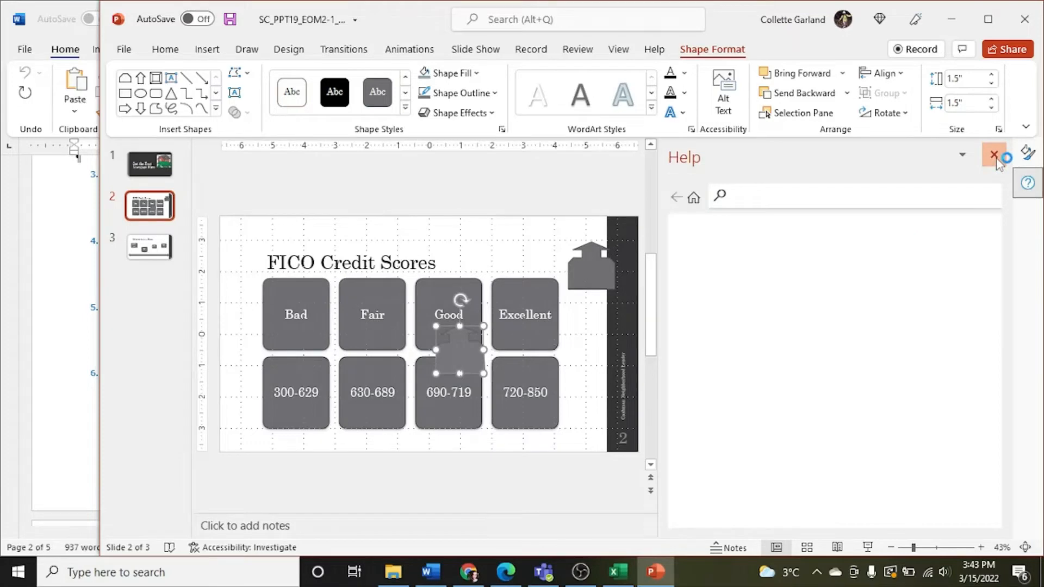
{"action": "left_click", "coordinate": [995, 156]}
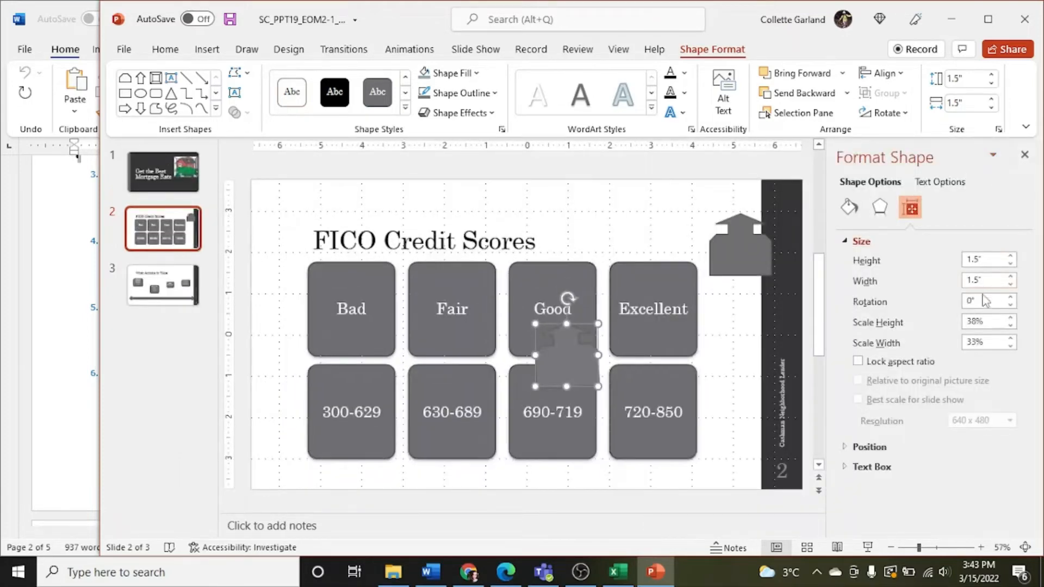
{"action": "left_click", "coordinate": [983, 299]}
{"action": "key", "text": "BackSpace"}
{"action": "key", "text": "BackSpace"}
{"action": "type", "text": "340"}
{"action": "key", "text": "Return"}
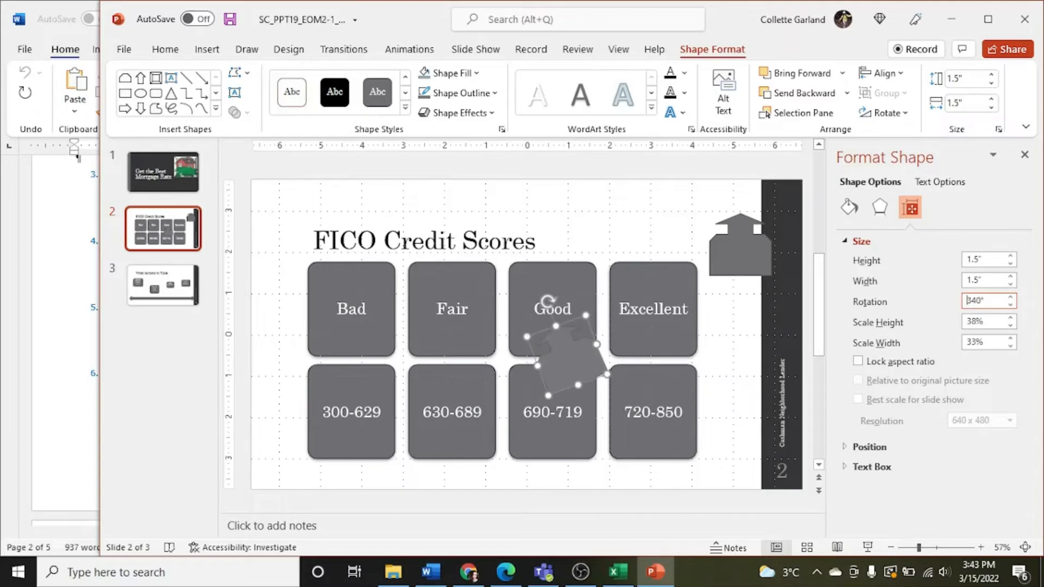
- Label the rotated shape Average and fill it with Olive Green, Accent 3, Darker 25%
{"action": "left_click", "coordinate": [75, 325]}
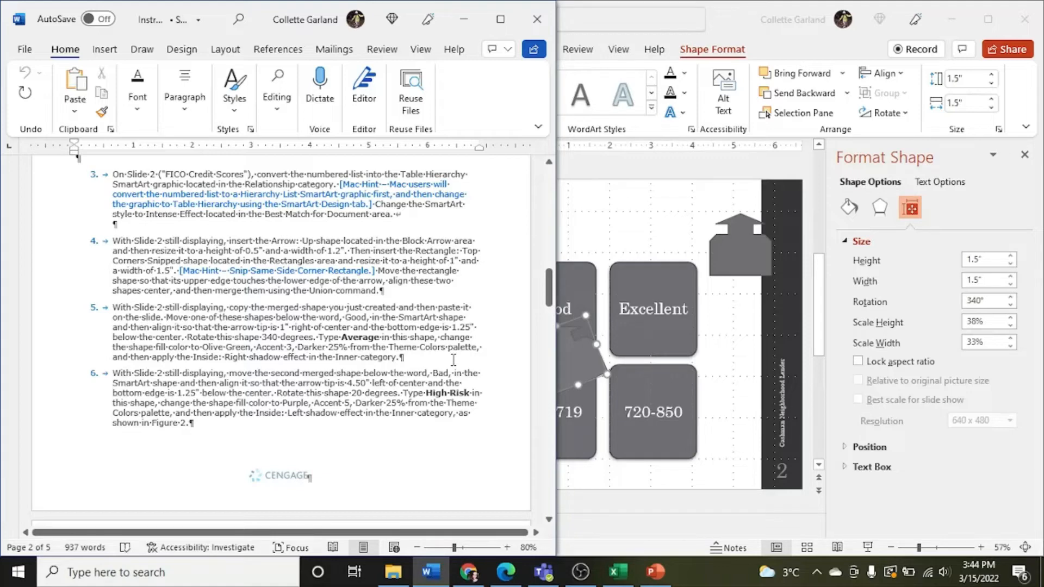
{"action": "left_click", "coordinate": [575, 361]}
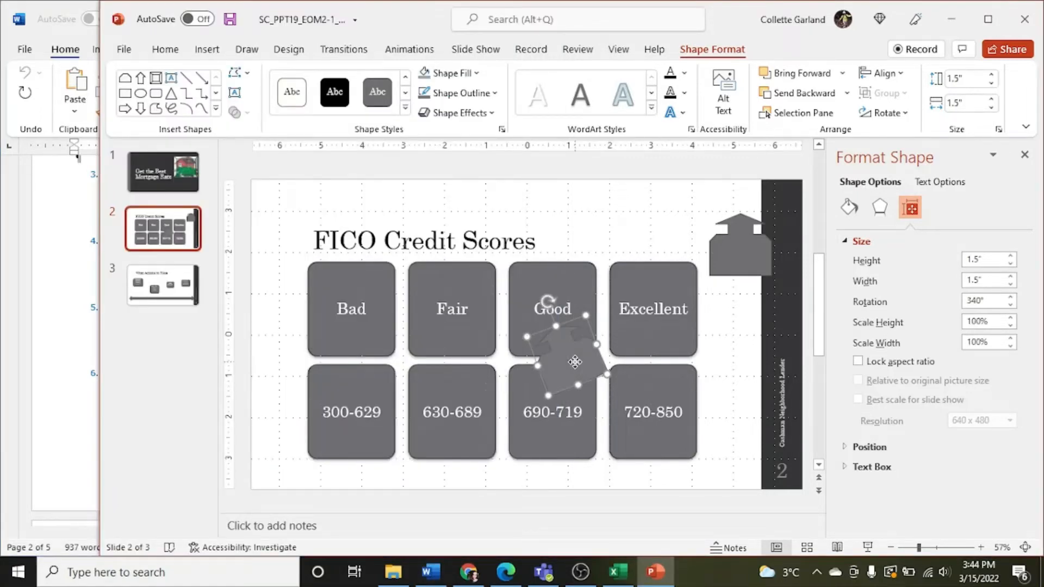
{"action": "type", "text": "Average"}
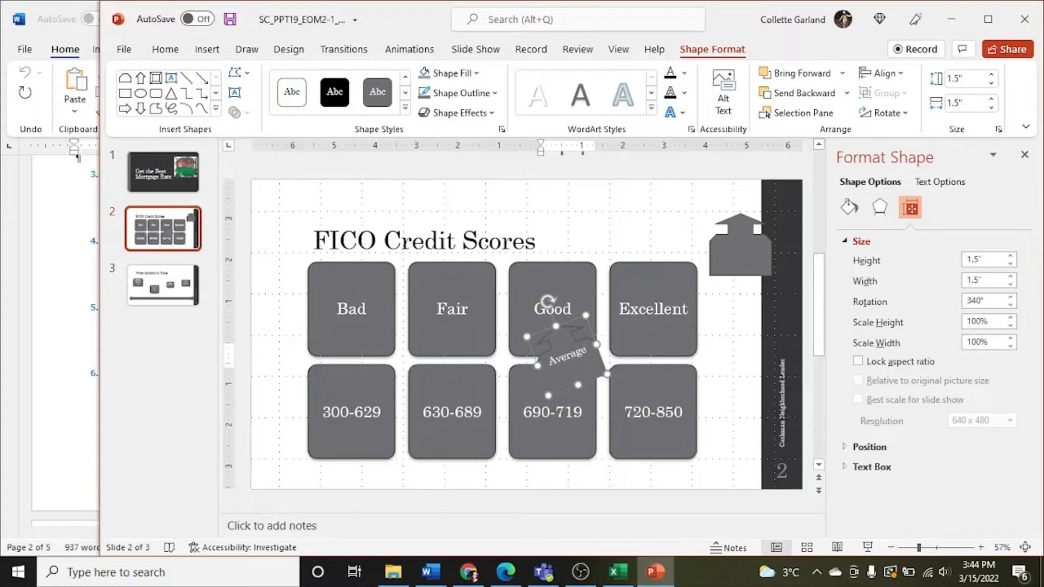
{"action": "left_click", "coordinate": [1024, 155]}
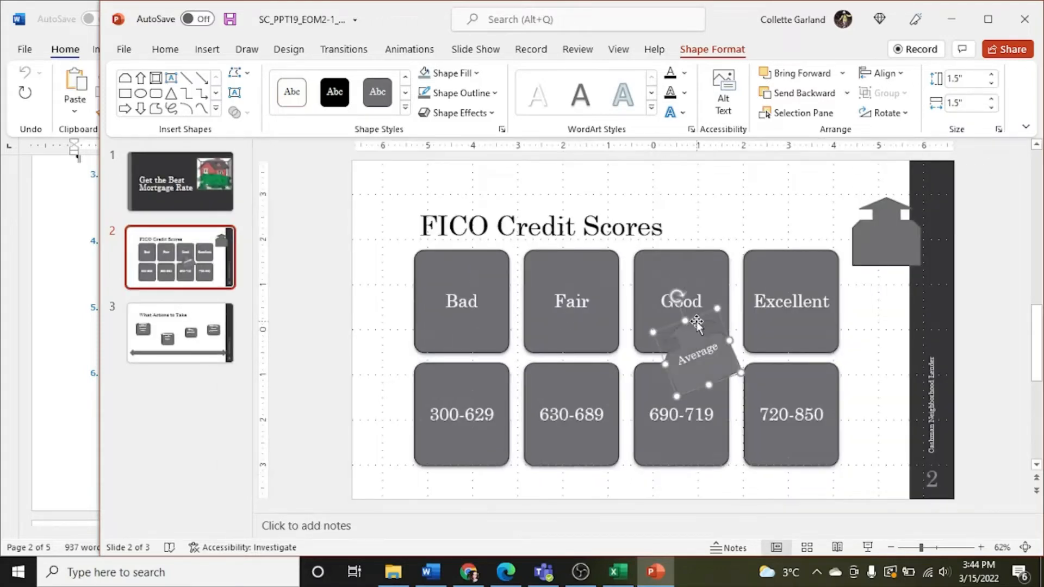
{"action": "left_click", "coordinate": [476, 74]}
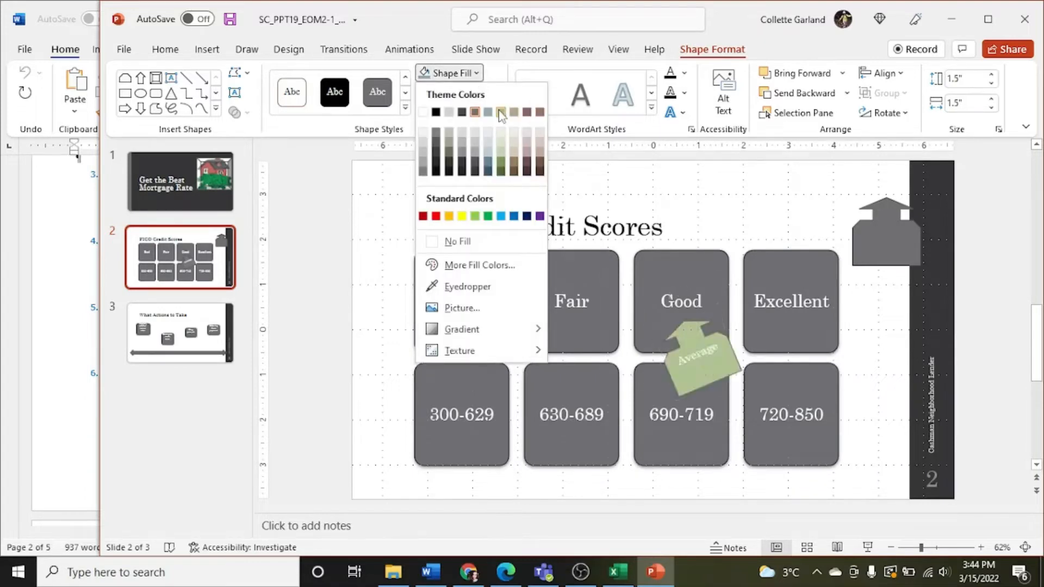
{"action": "left_click", "coordinate": [501, 162]}
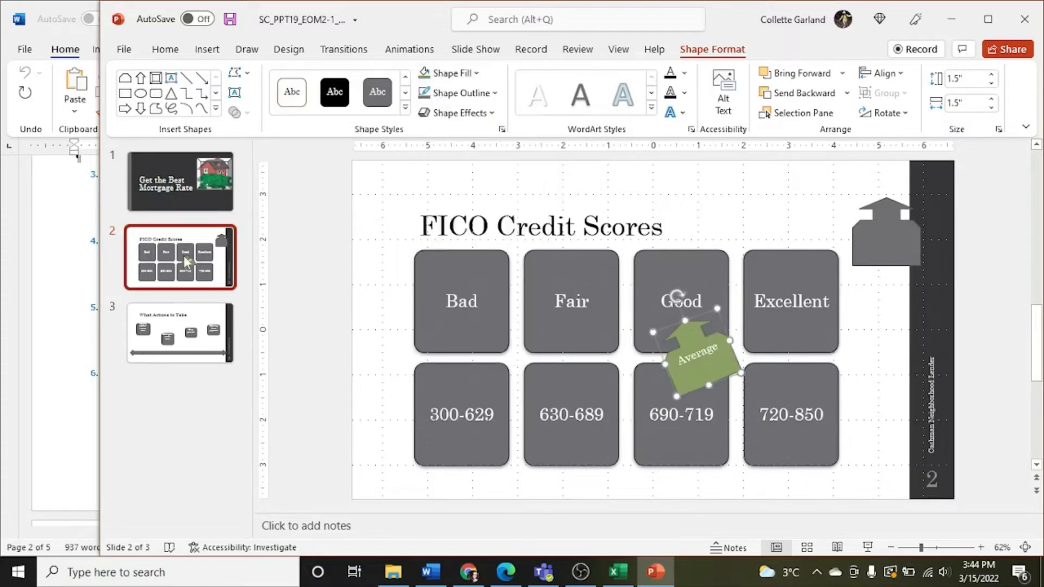
- Apply the Inside: Right shadow from the Inner category to the Average shape
{"action": "left_click", "coordinate": [61, 276]}
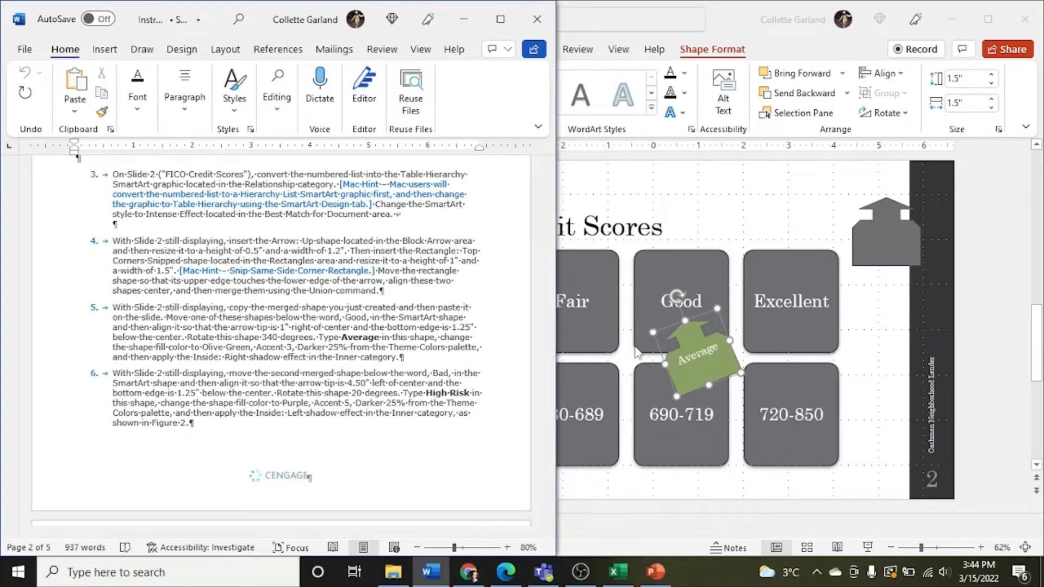
{"action": "left_click", "coordinate": [693, 333]}
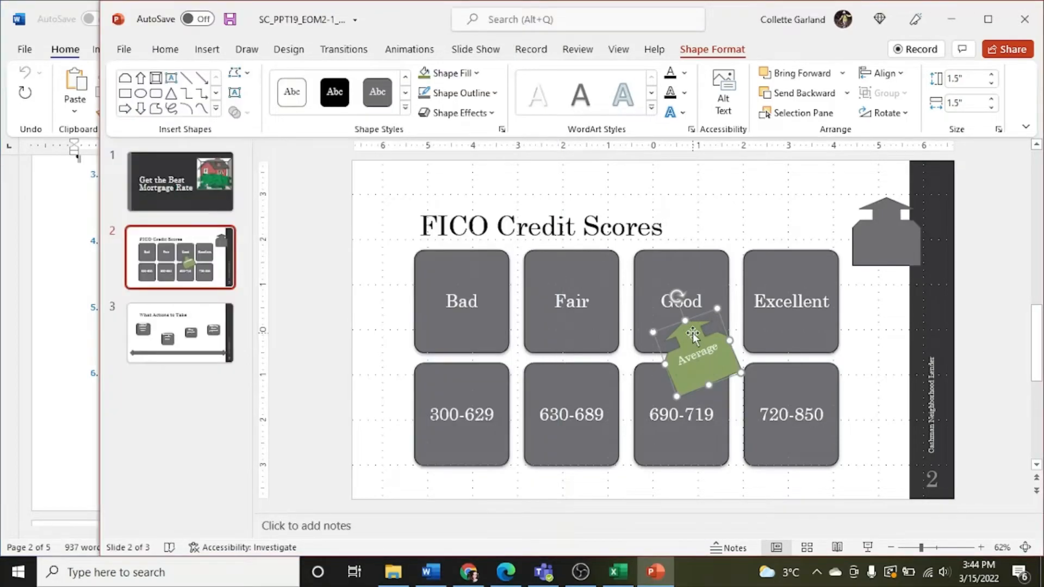
{"action": "left_click", "coordinate": [491, 114]}
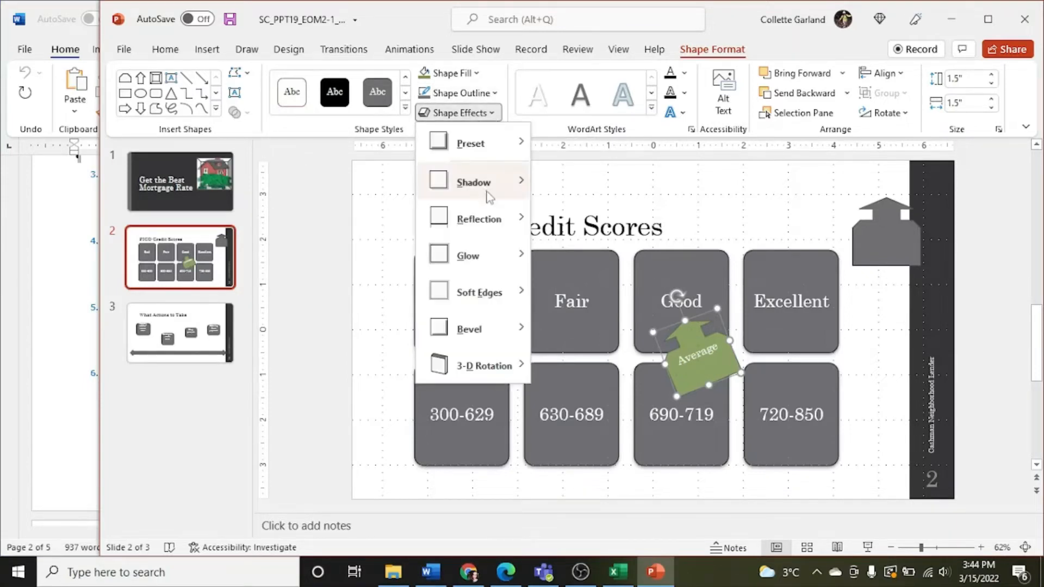
{"action": "mouse_move", "coordinate": [489, 196]}
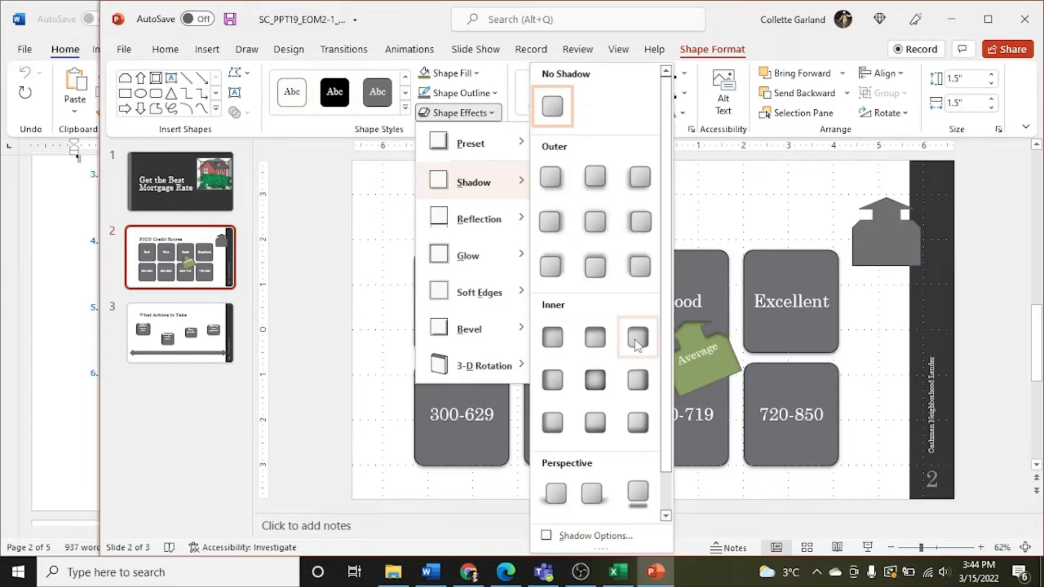
{"action": "left_click", "coordinate": [635, 380]}
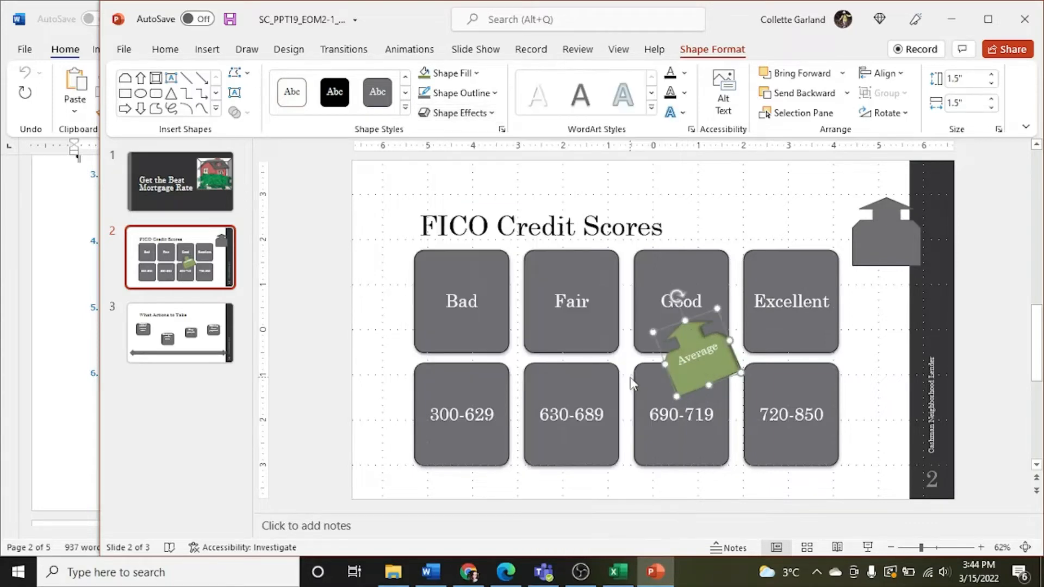
- Move the second merged shape below the word Bad in the SmartArt, with its bottom edge about 1.25" below center
{"action": "left_click", "coordinate": [73, 328]}
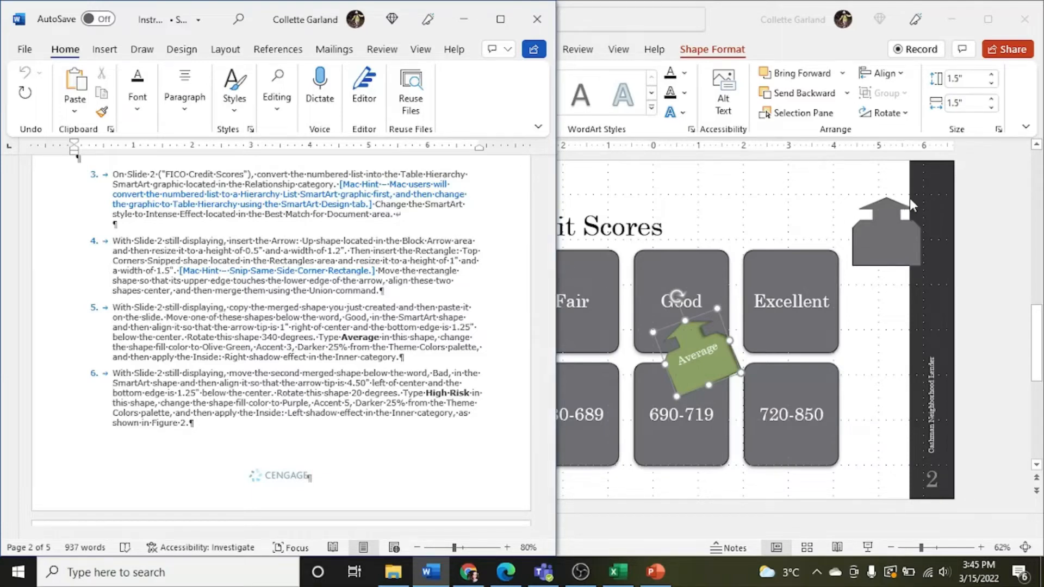
{"action": "left_click", "coordinate": [893, 225]}
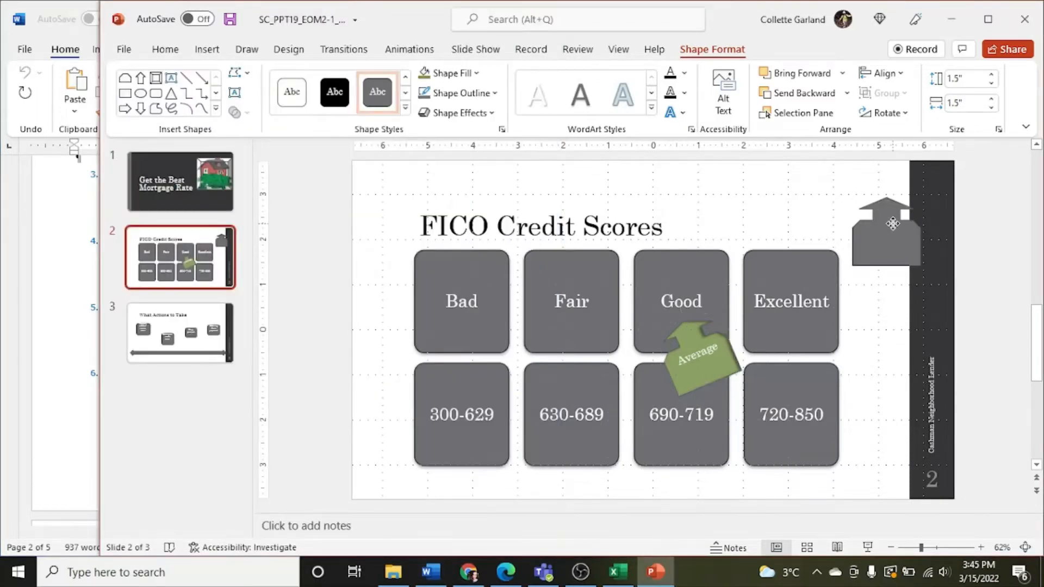
{"action": "left_click_drag", "start_coordinate": [892, 225], "coordinate": [453, 346]}
{"action": "left_click_drag", "start_coordinate": [454, 346], "coordinate": [461, 346]}
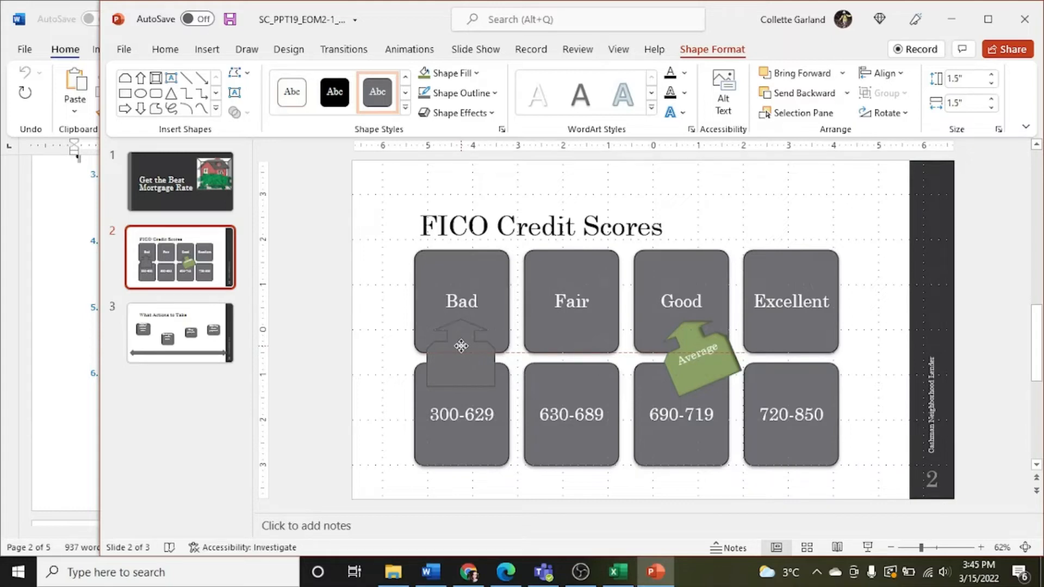
{"action": "left_click_drag", "start_coordinate": [461, 346], "coordinate": [461, 346]}
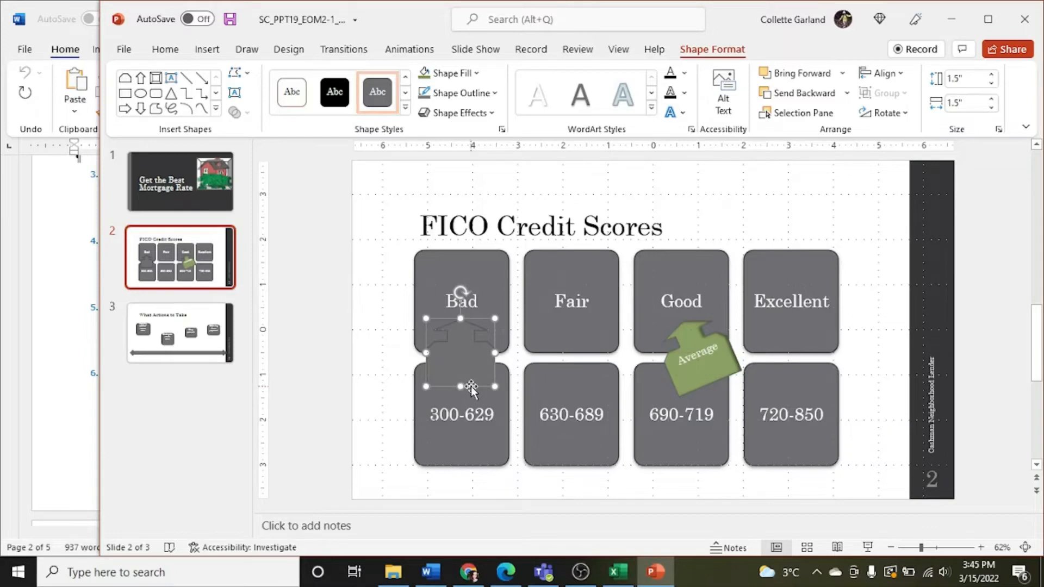